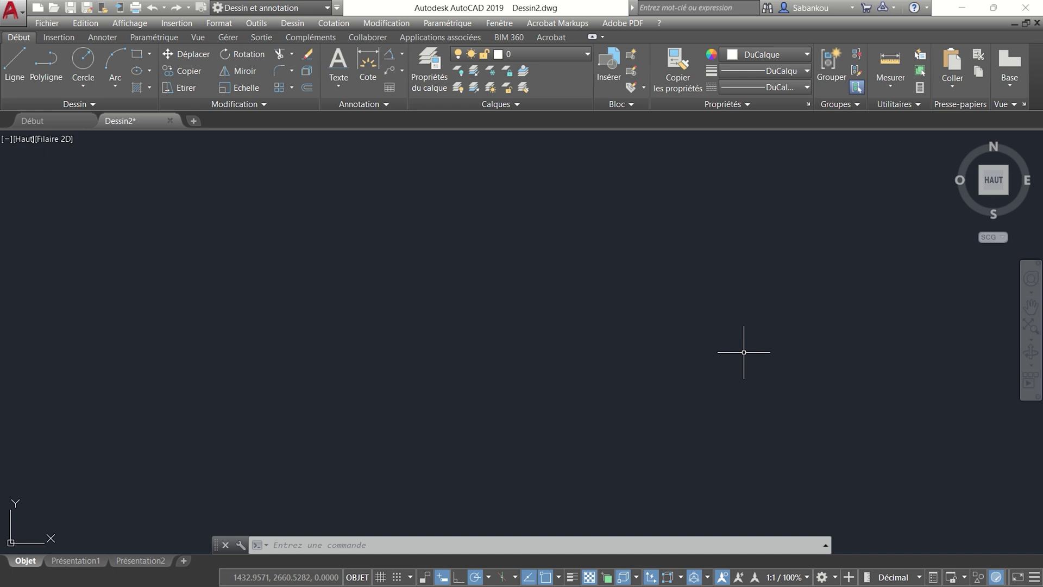
Place a single point near the centre of the empty canvas with the PT command.
{"action": "type", "text": "point"}
{"action": "key", "text": "Return"}
{"action": "key", "text": "Escape"}
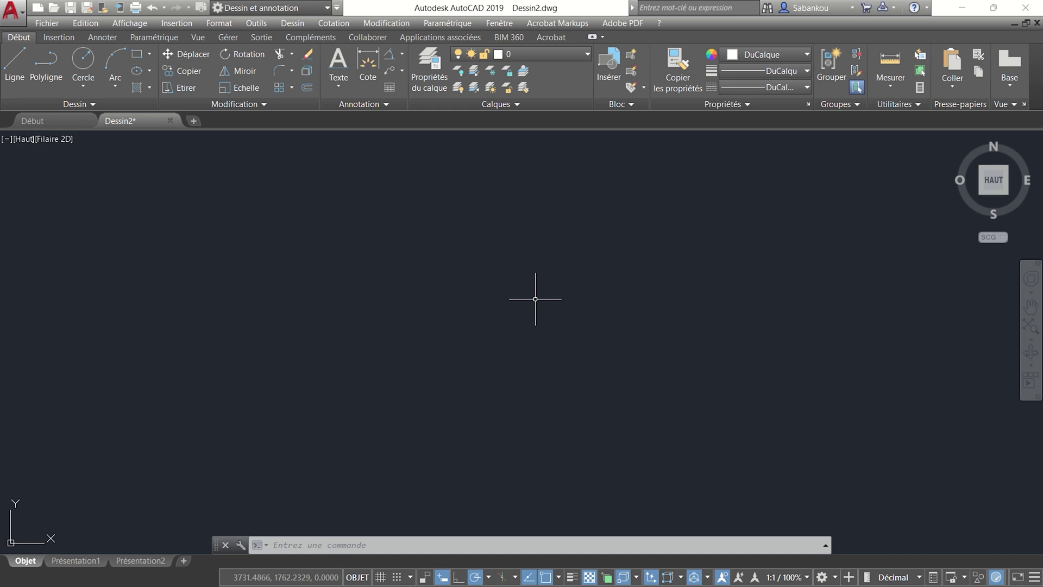
{"action": "type", "text": "PT"}
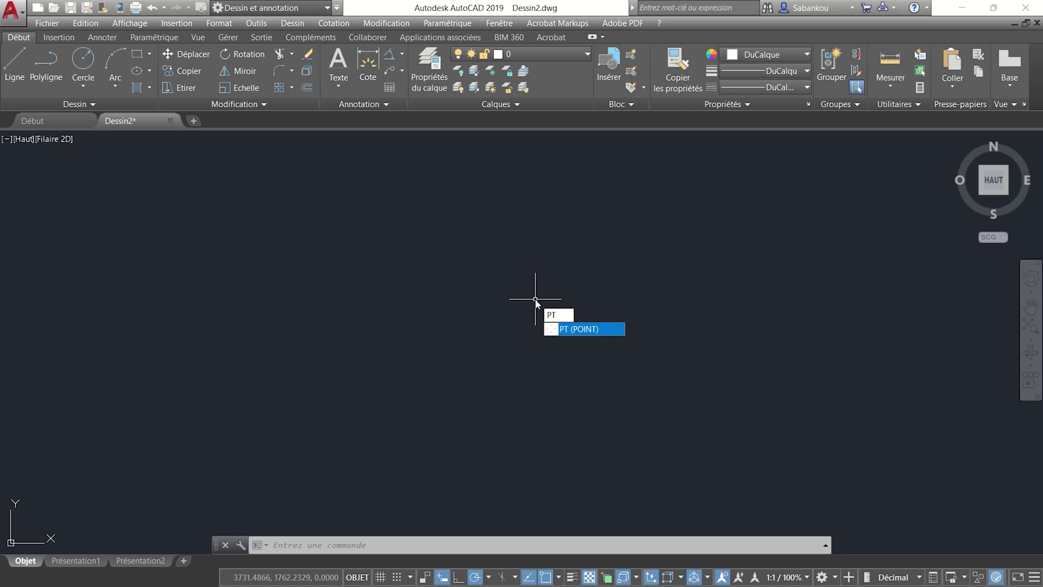
{"action": "key", "text": "Return"}
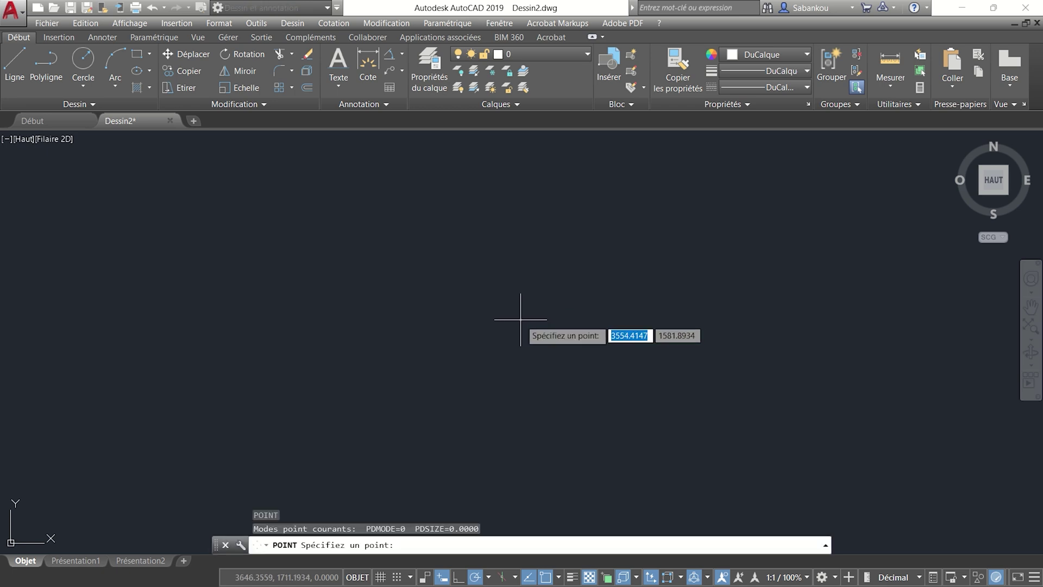
{"action": "left_click", "coordinate": [519, 320]}
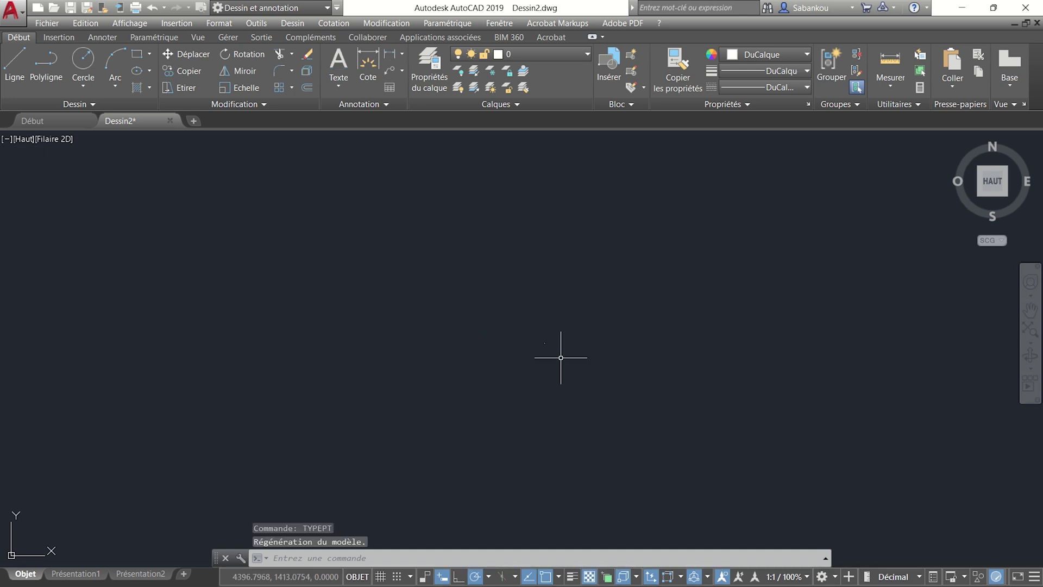
Set the point style to circle-with-cross at size 5 via TYPEPT's Style des points dialog.
{"action": "type", "text": "TYp"}
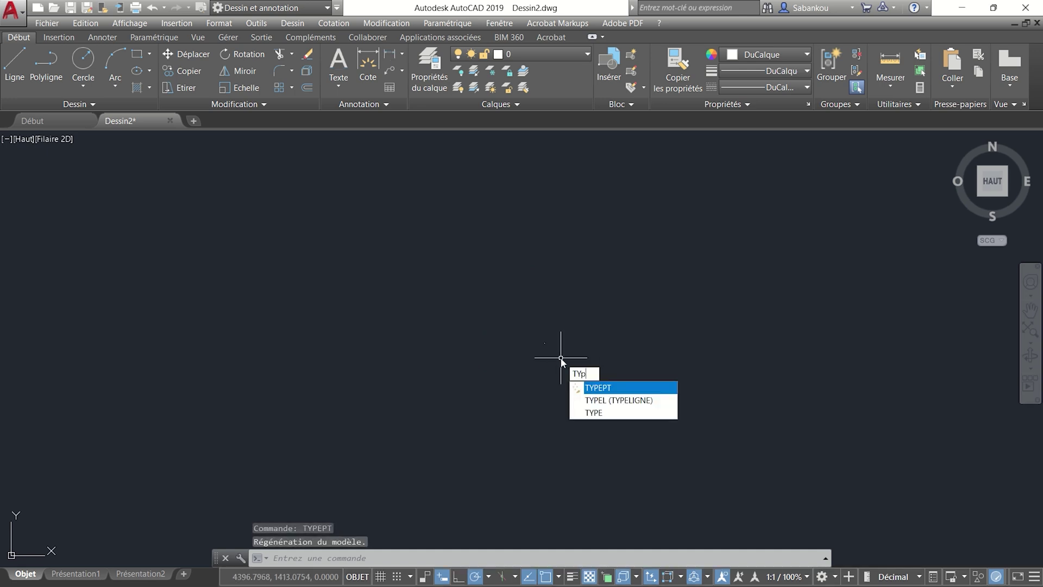
{"action": "type", "text": "EPt"}
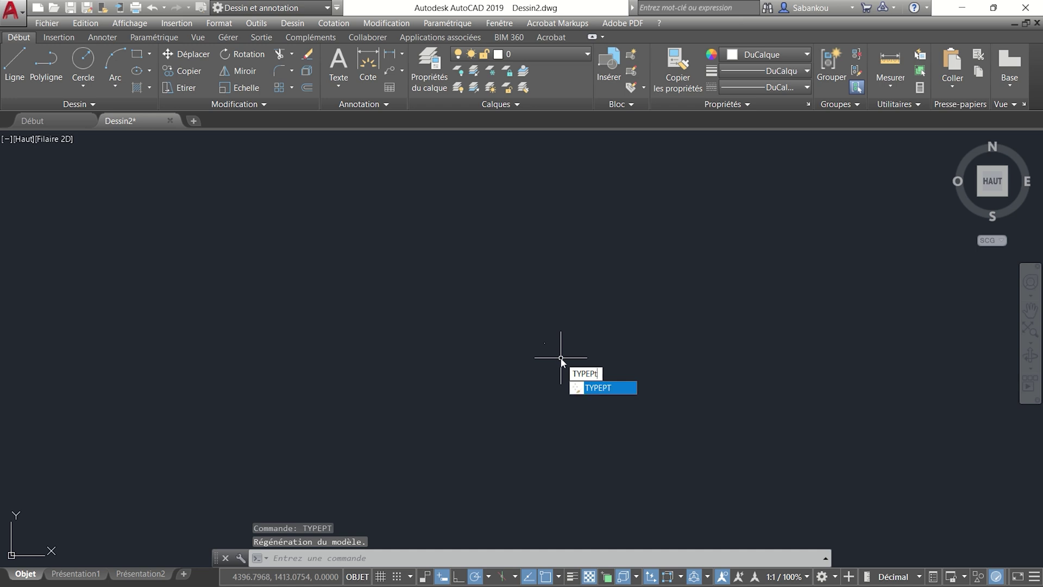
{"action": "key", "text": "Return"}
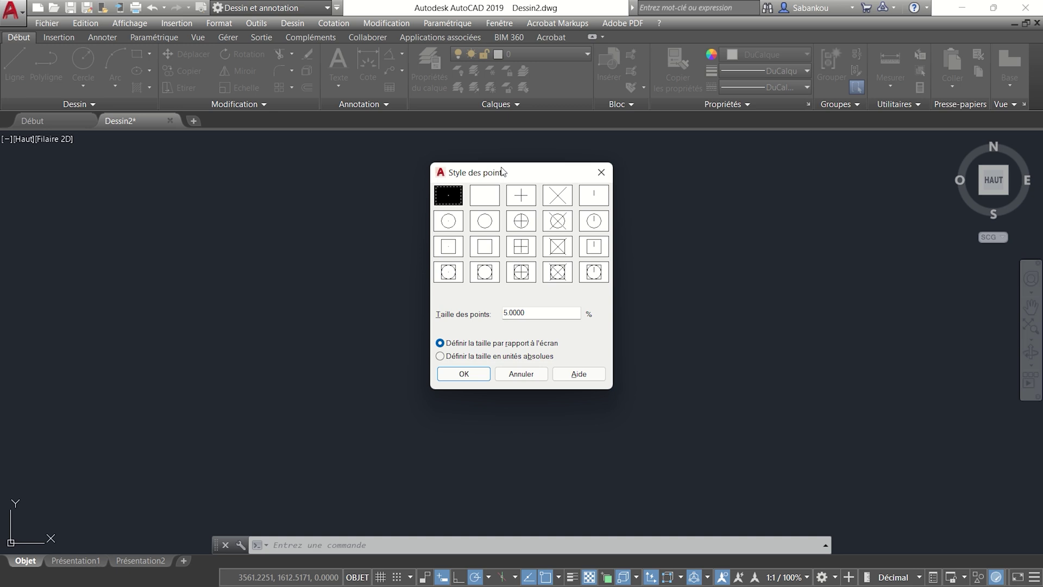
{"action": "left_click", "coordinate": [522, 225]}
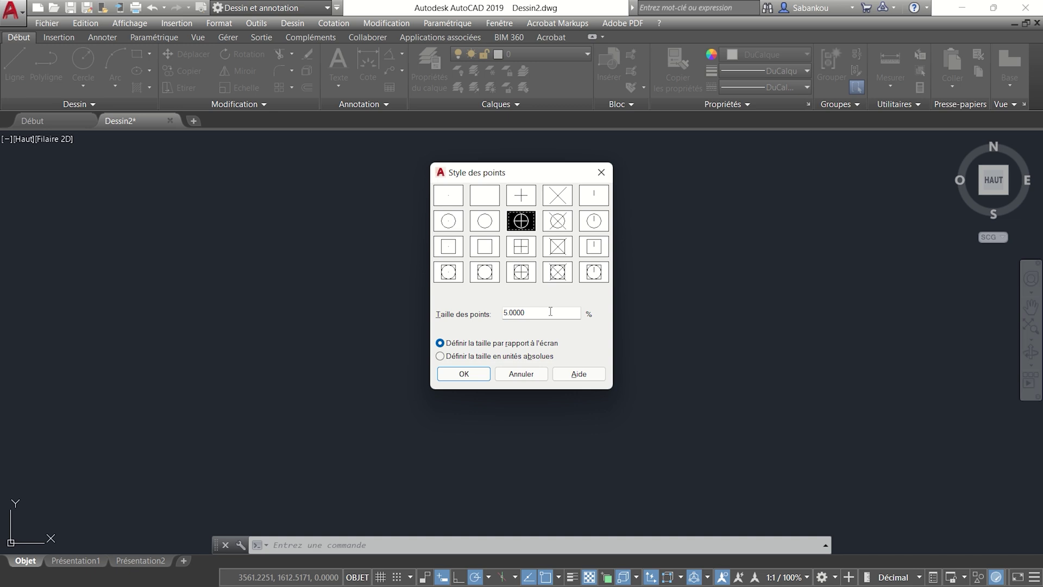
{"action": "left_click", "coordinate": [551, 312]}
{"action": "left_click", "coordinate": [468, 375]}
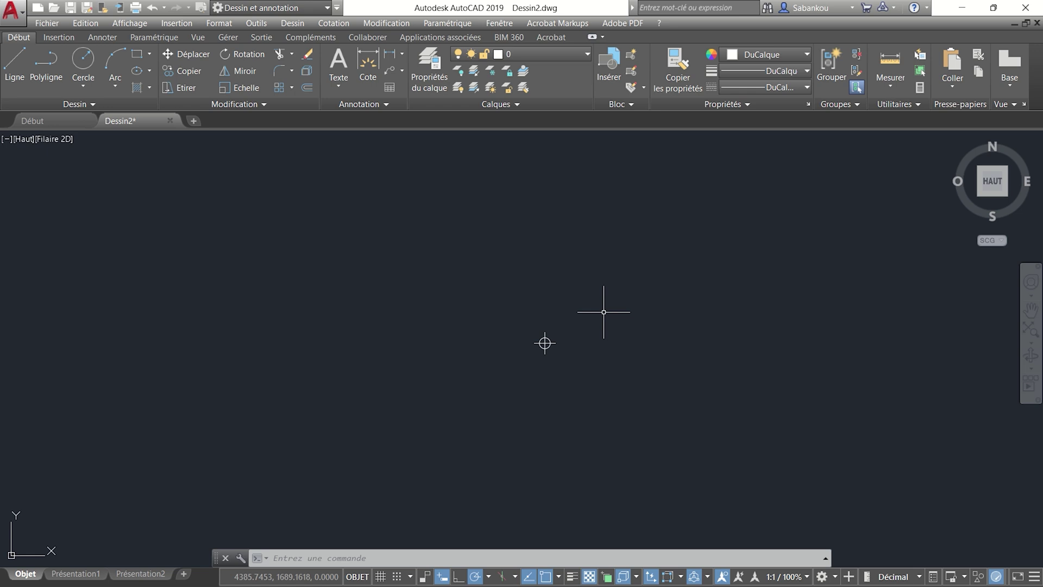
{"action": "type", "text": "DDPTY"}
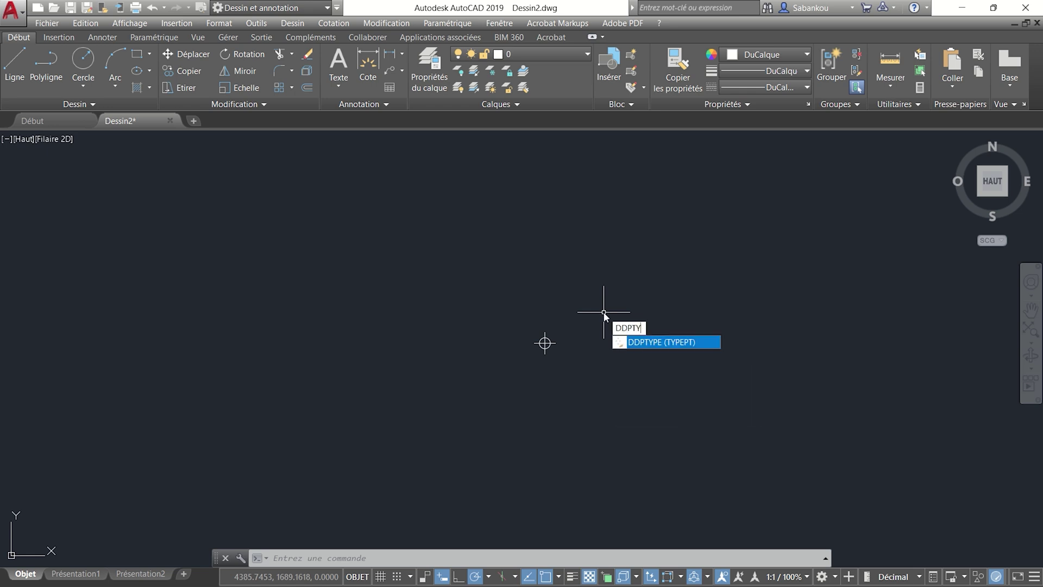
{"action": "type", "text": "PE"}
{"action": "key", "text": "Return"}
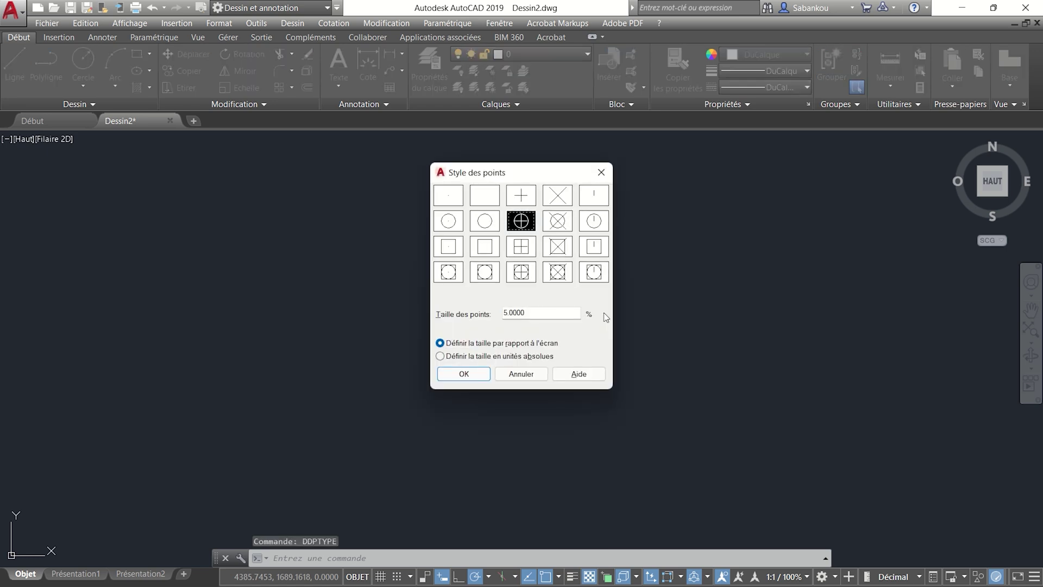
{"action": "key", "text": "Return"}
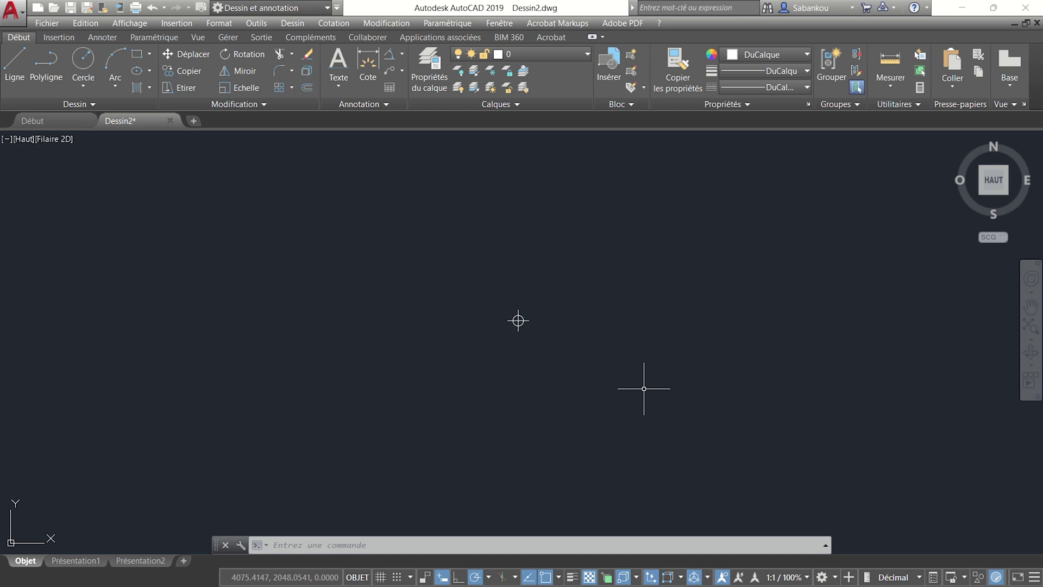
Add three points: up-right of, right of, and below the first point.
{"action": "type", "text": "POINT"}
{"action": "key", "text": "Return"}
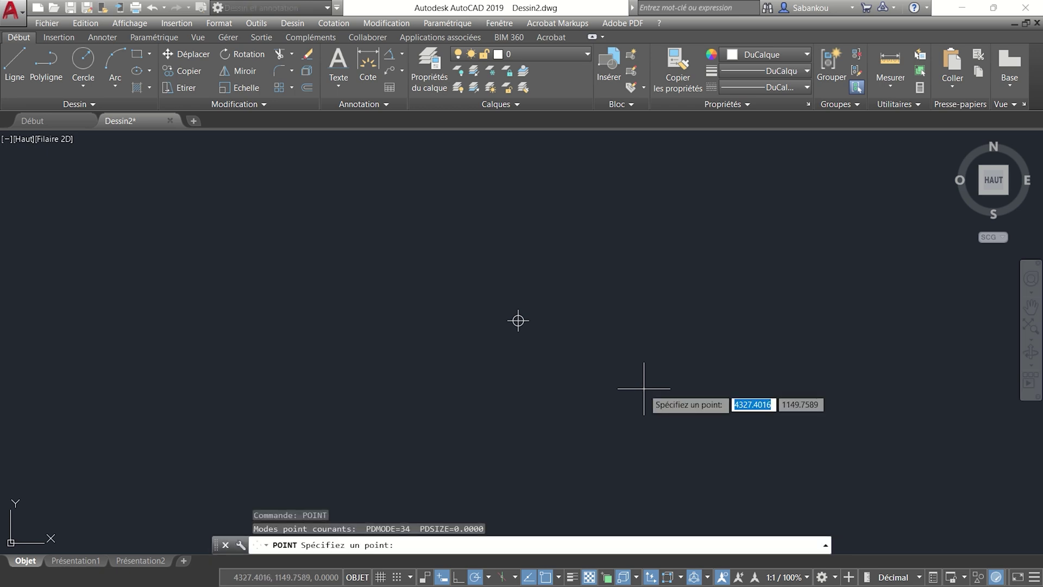
{"action": "left_click", "coordinate": [602, 275]}
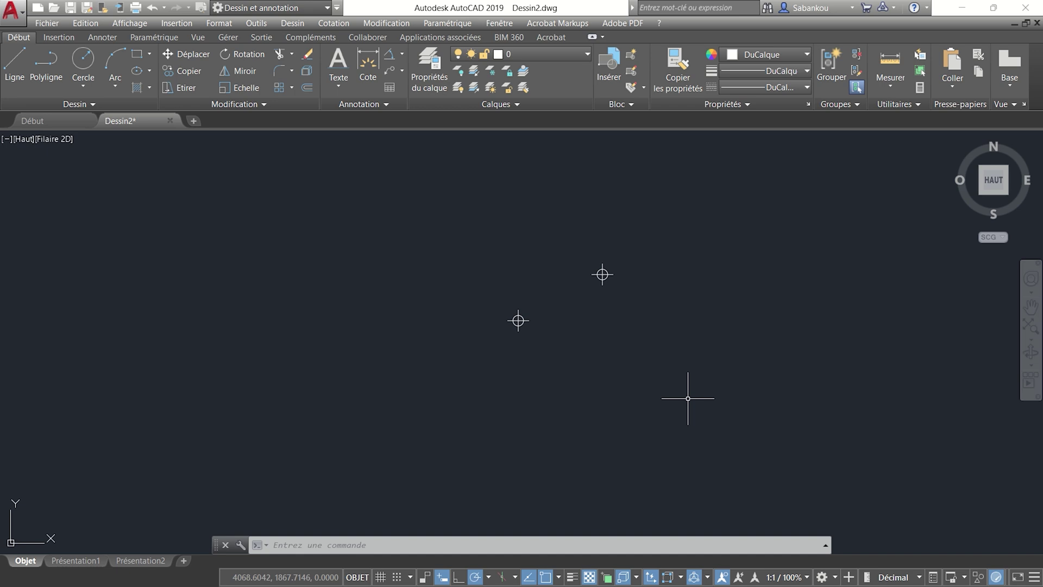
{"action": "type", "text": "po"}
{"action": "key", "text": "Return"}
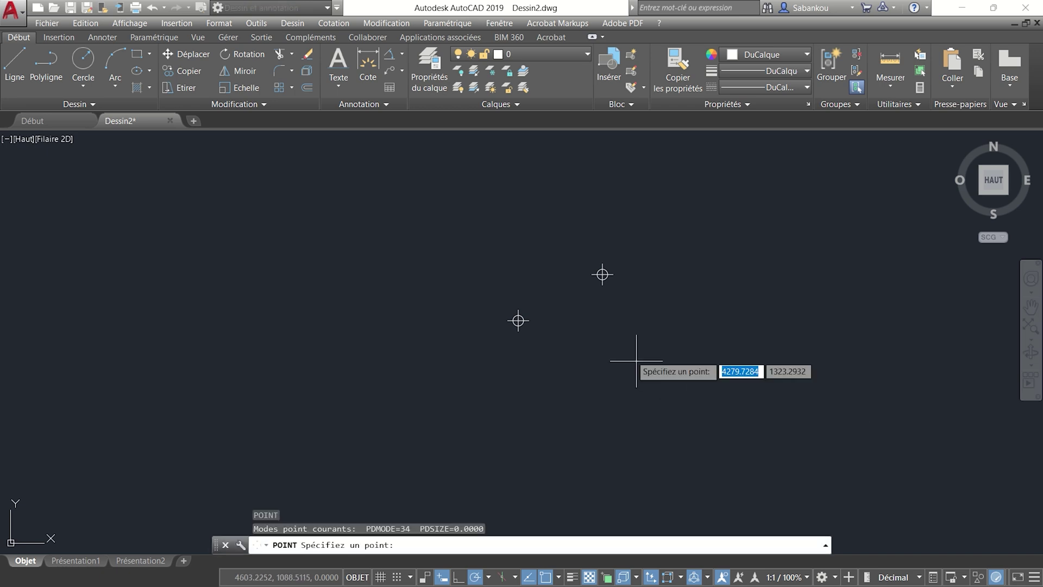
{"action": "left_click", "coordinate": [616, 340]}
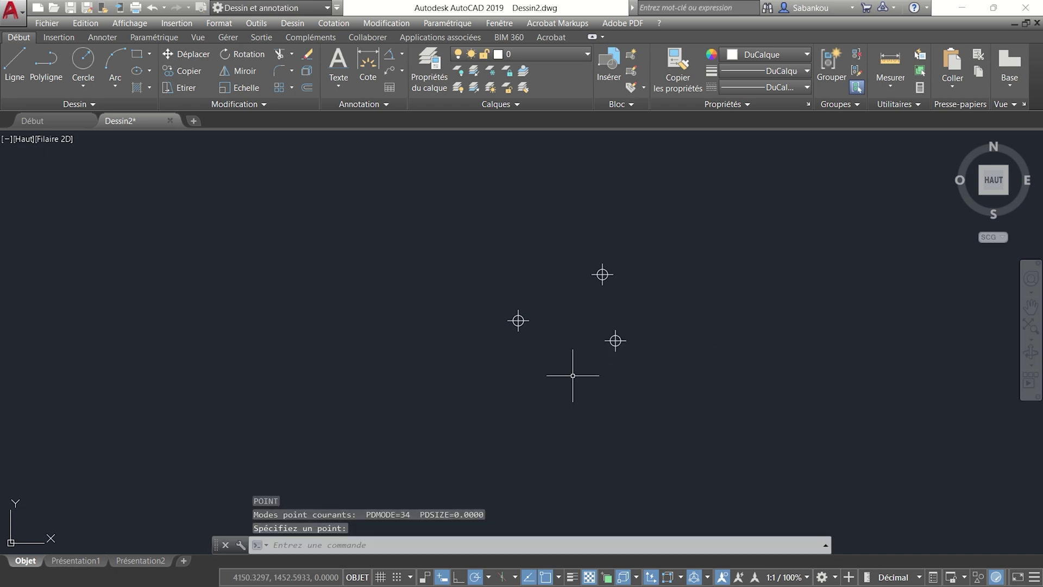
{"action": "key", "text": "Return"}
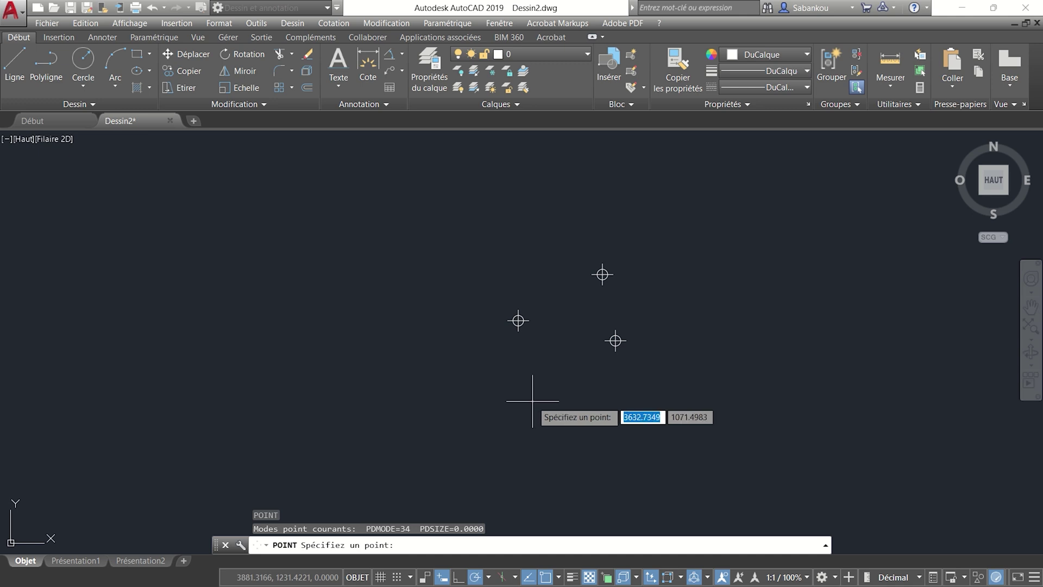
{"action": "left_click", "coordinate": [538, 396]}
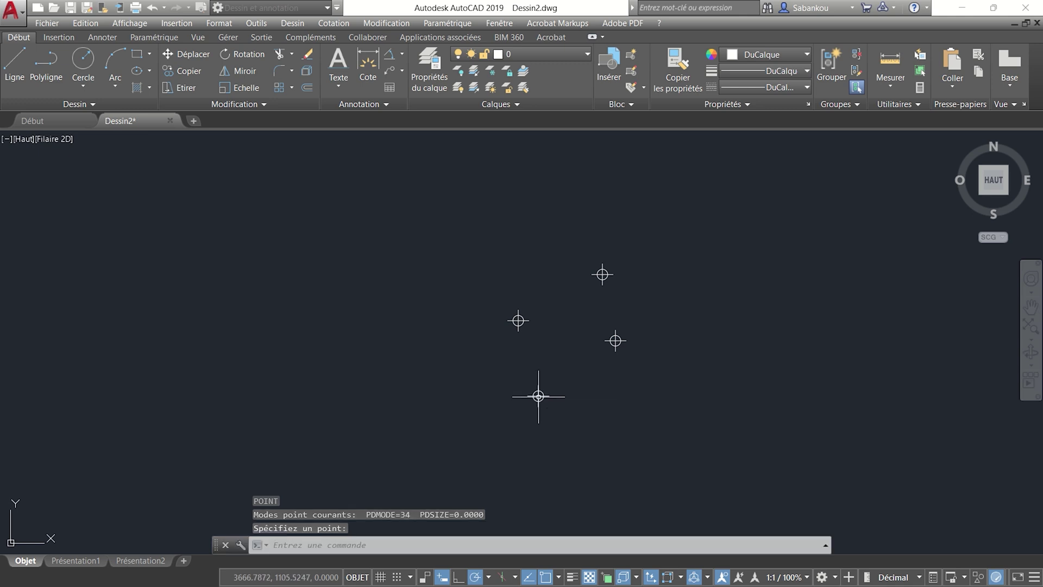
{"action": "left_click", "coordinate": [452, 364]}
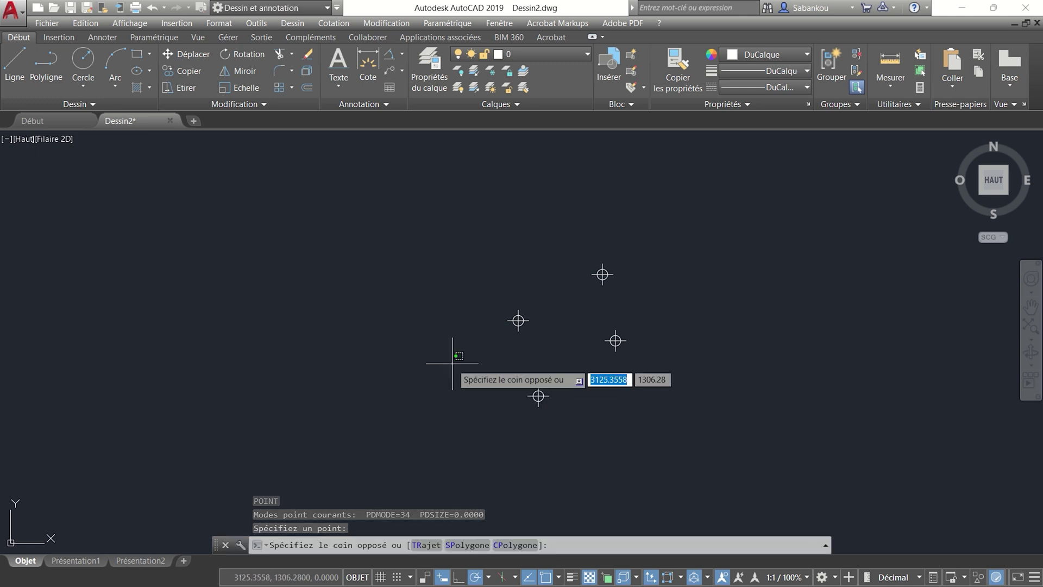
{"action": "key", "text": "Escape"}
Add five more points to the left, above, upper-left, lower-left and bottom of the cluster.
{"action": "key", "text": "Return"}
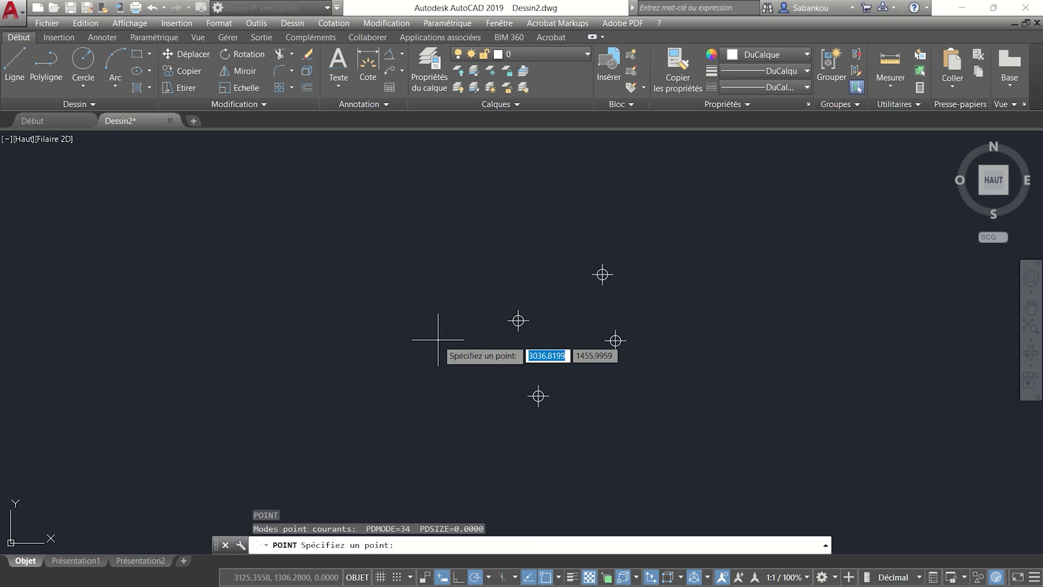
{"action": "left_click", "coordinate": [438, 340]}
{"action": "key", "text": "Return"}
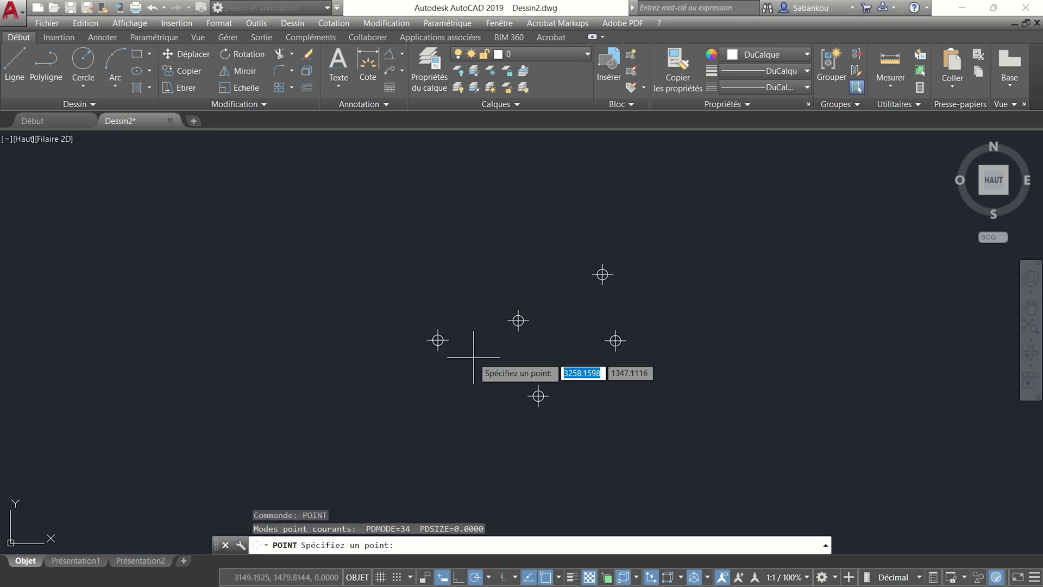
{"action": "left_click", "coordinate": [484, 269]}
{"action": "key", "text": "Return"}
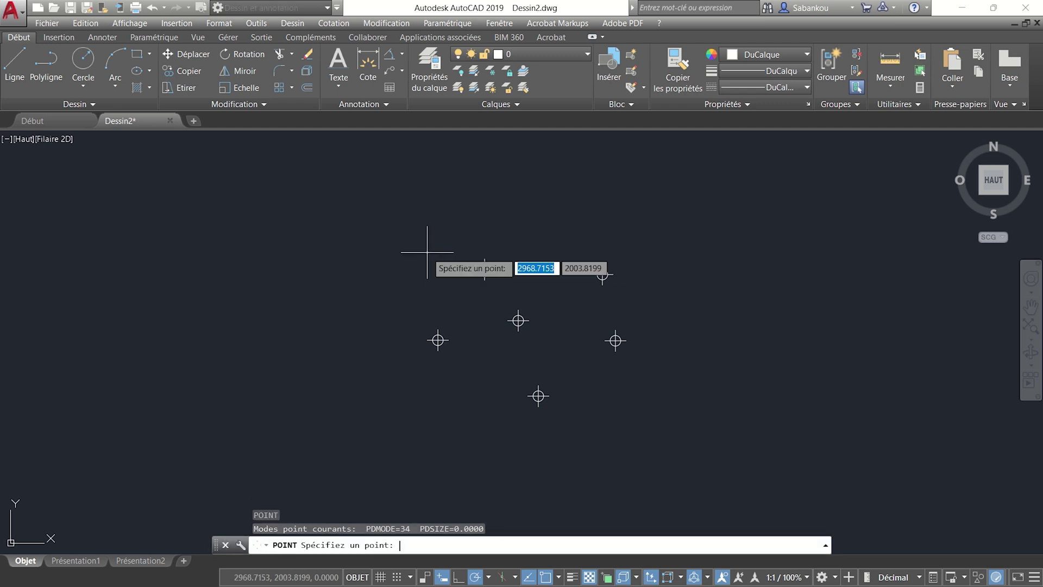
{"action": "left_click", "coordinate": [391, 272]}
{"action": "key", "text": "Return"}
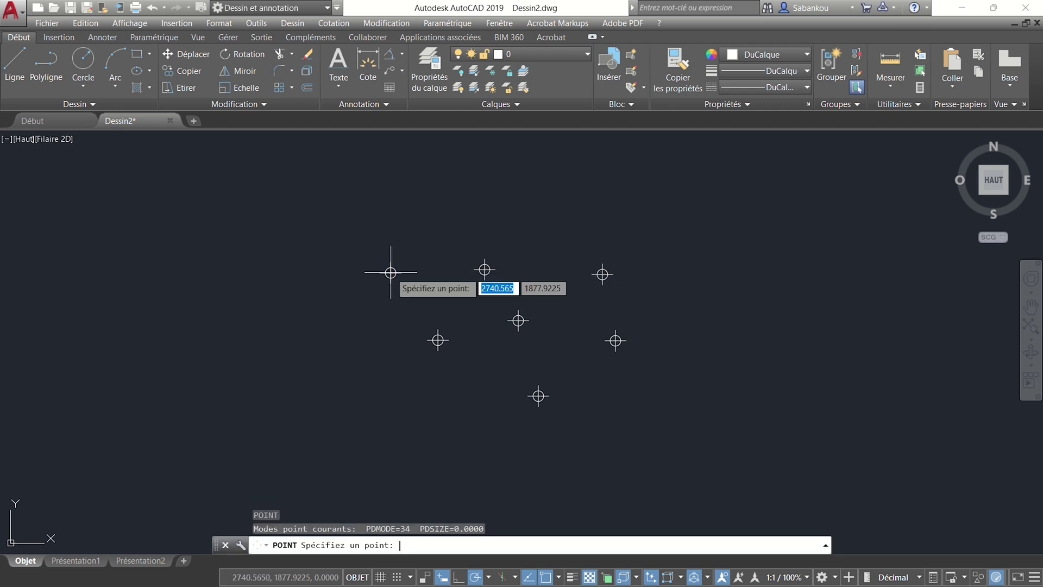
{"action": "left_click", "coordinate": [381, 376]}
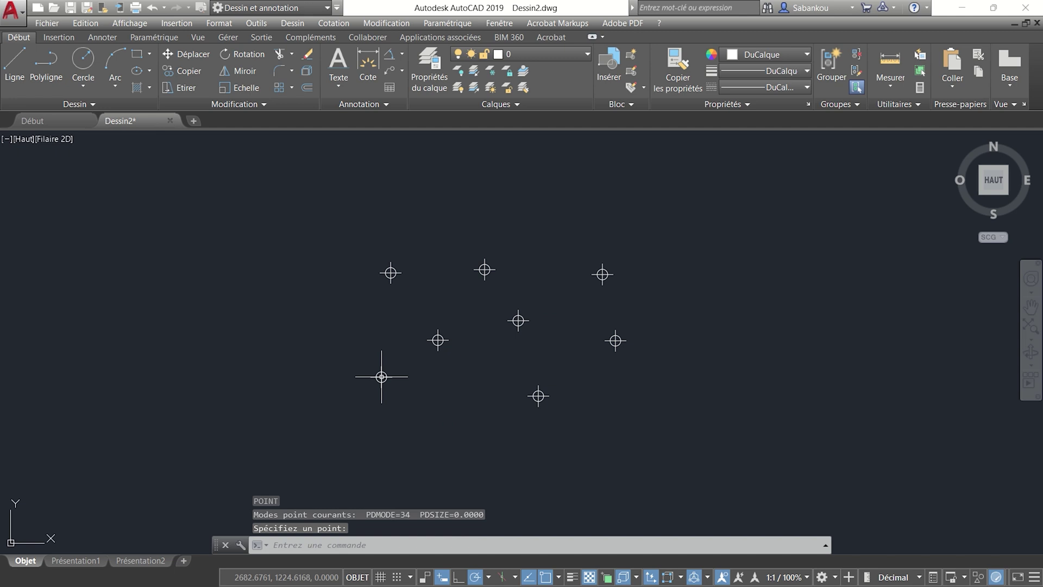
{"action": "key", "text": "Return"}
{"action": "left_click", "coordinate": [450, 416]}
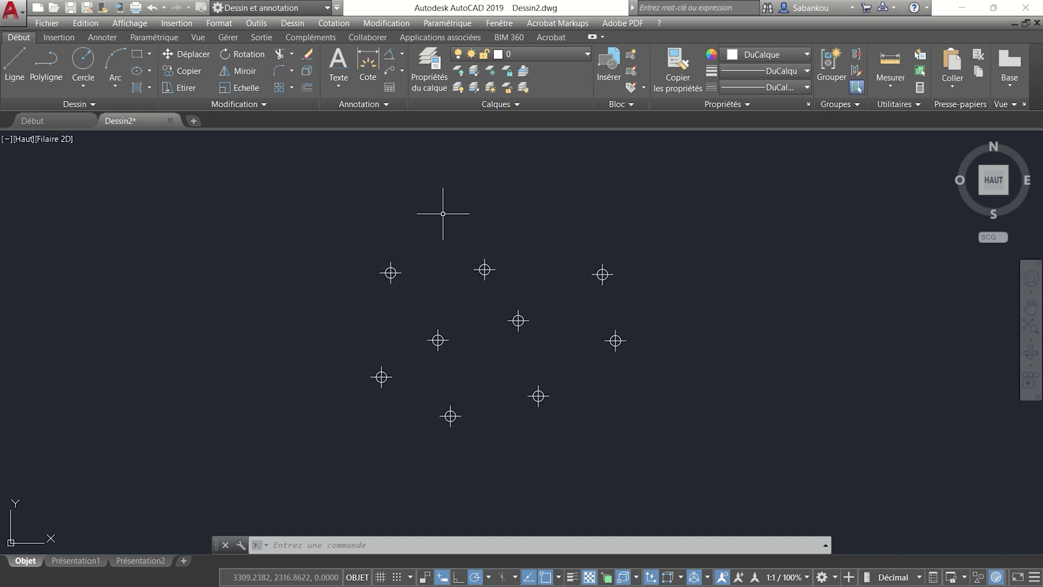
Draw a line with LIGNE along the upper-left side of the point cluster.
{"action": "type", "text": "LI"}
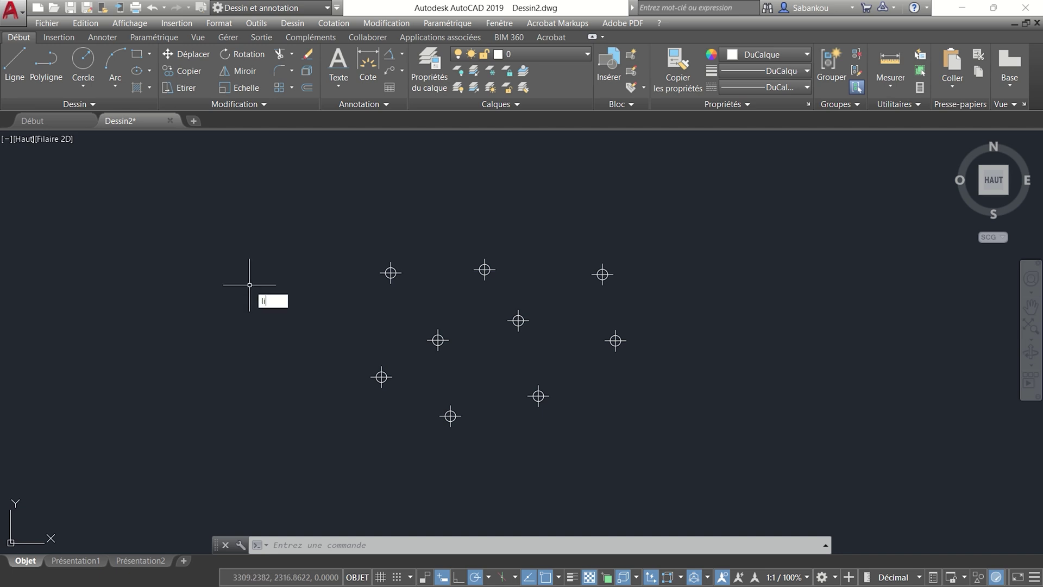
{"action": "type", "text": "GNe"}
{"action": "key", "text": "Return"}
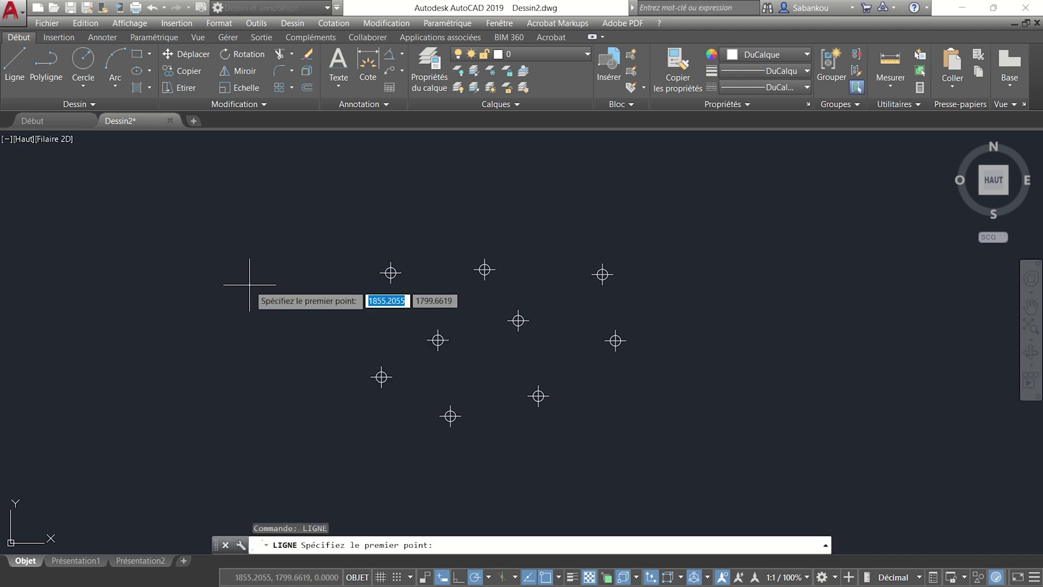
{"action": "left_click", "coordinate": [249, 304]}
{"action": "left_click", "coordinate": [425, 185]}
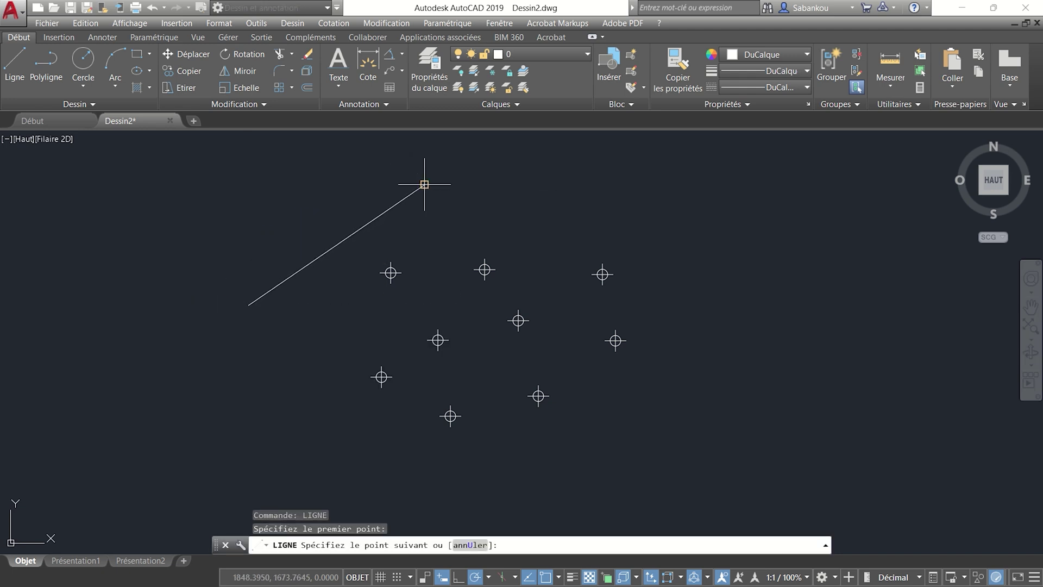
{"action": "key", "text": "Return"}
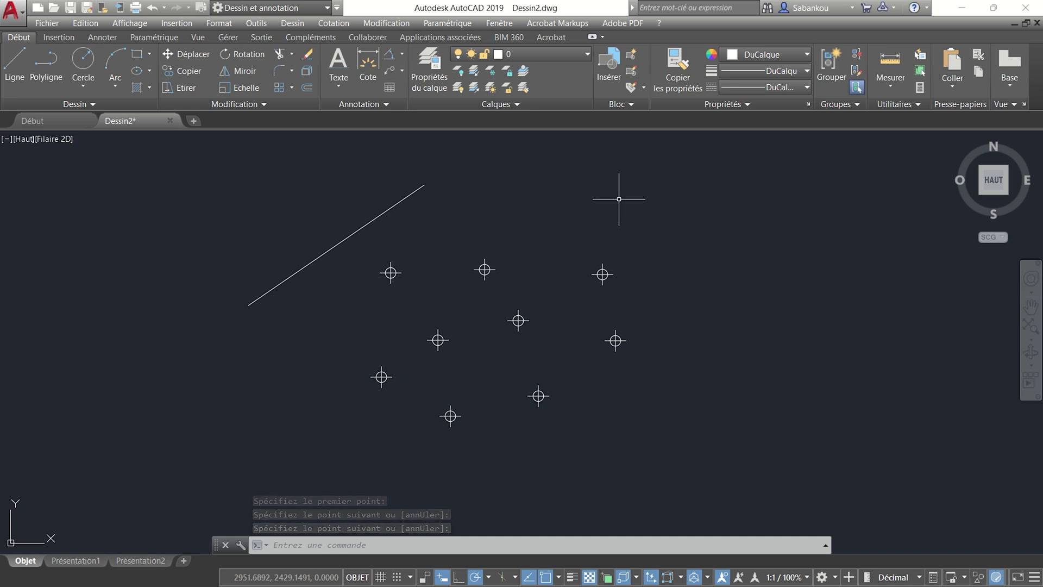
Draw two more separate lines, one at the upper right and one at the lower right.
{"action": "key", "text": "Return"}
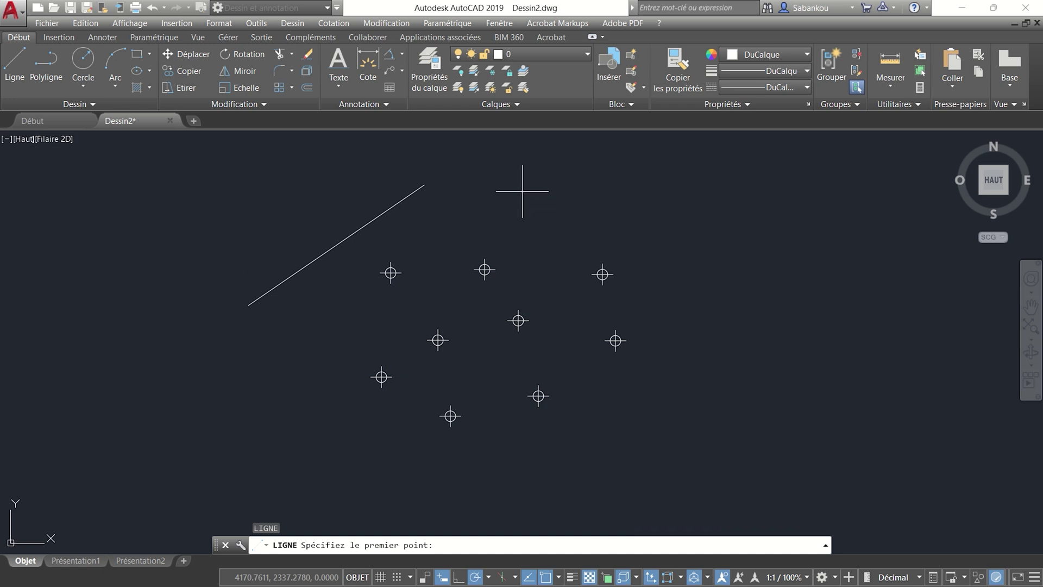
{"action": "left_click", "coordinate": [522, 191]}
{"action": "left_click", "coordinate": [695, 248]}
{"action": "key", "text": "Return"}
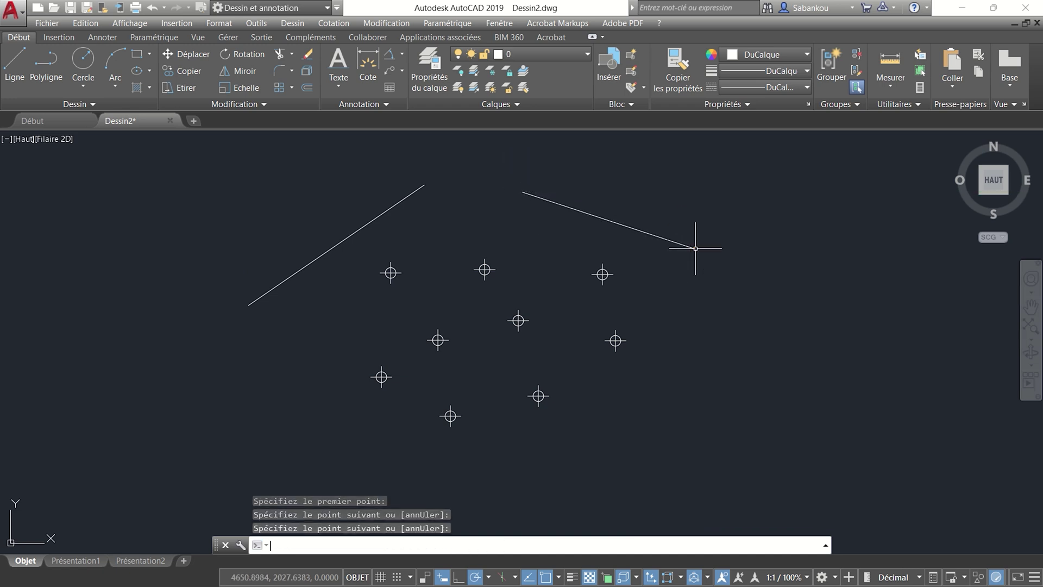
{"action": "key", "text": "Return"}
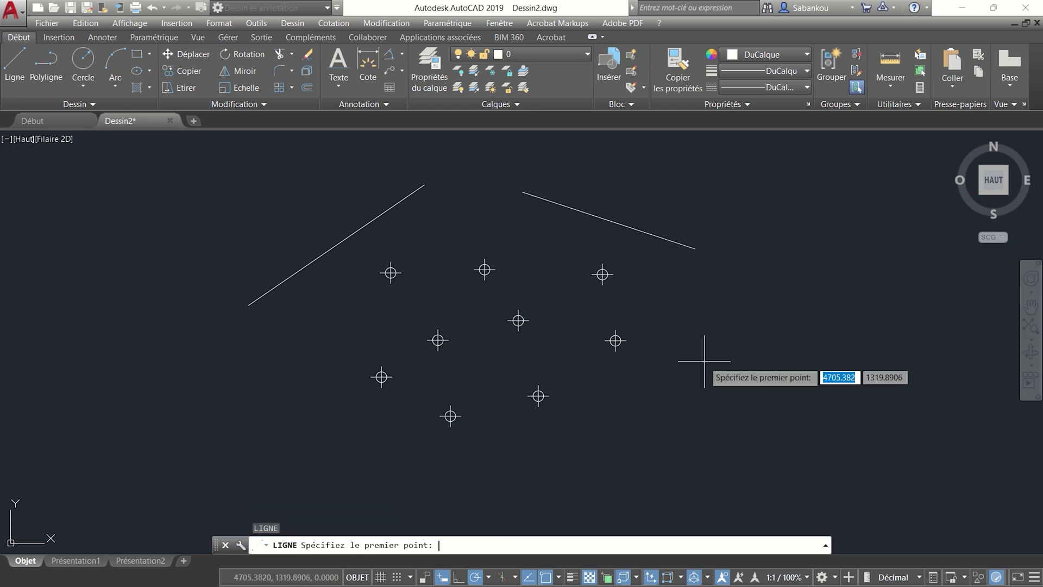
{"action": "left_click", "coordinate": [710, 365]}
{"action": "left_click", "coordinate": [575, 482]}
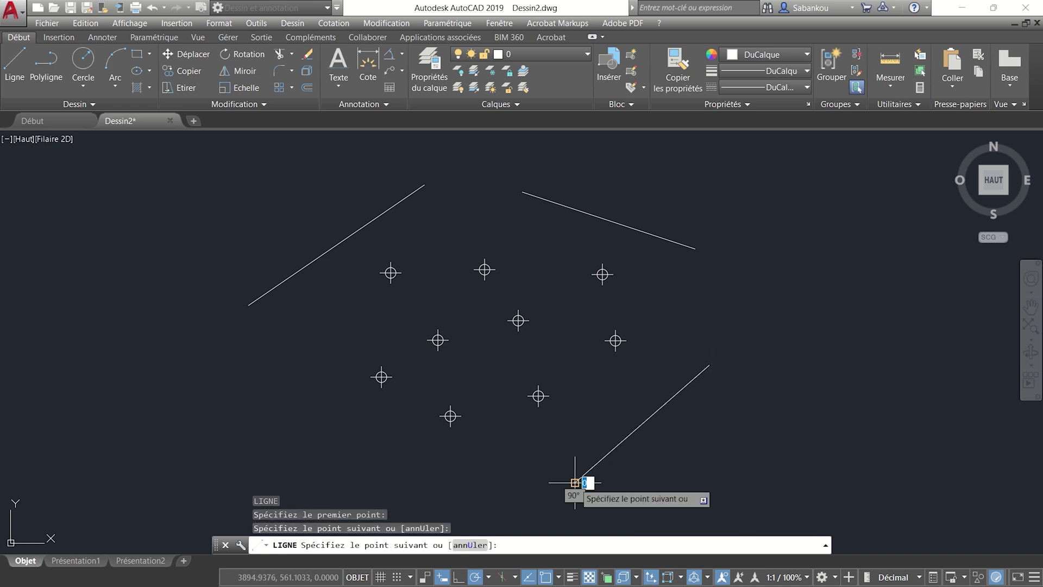
{"action": "key", "text": "Return"}
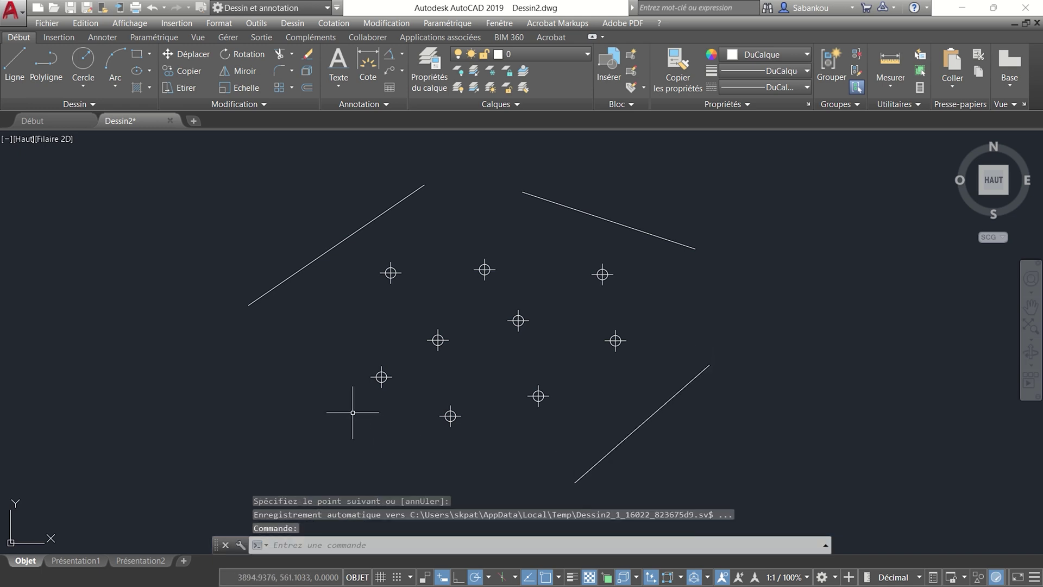